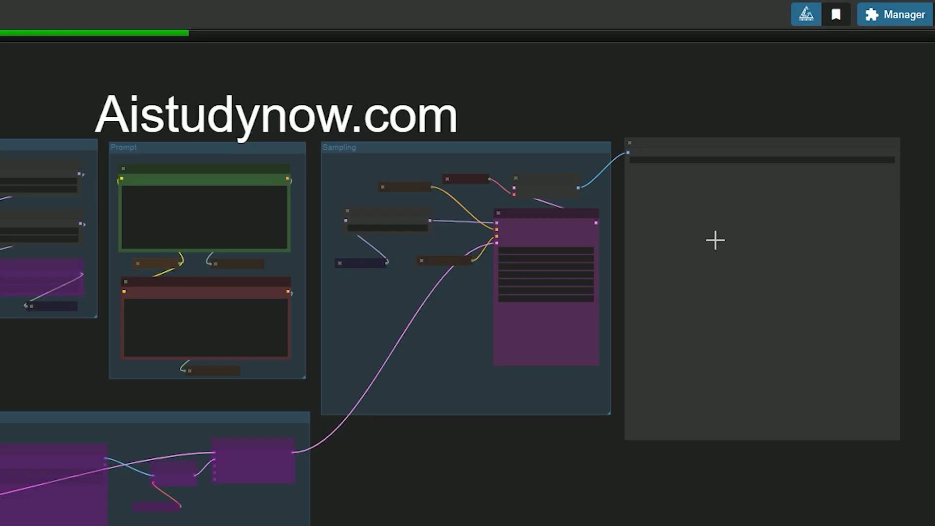
- Open the ComfyUI Manager V3.36 window from the top bar
{"action": "left_click", "coordinate": [864, 27]}
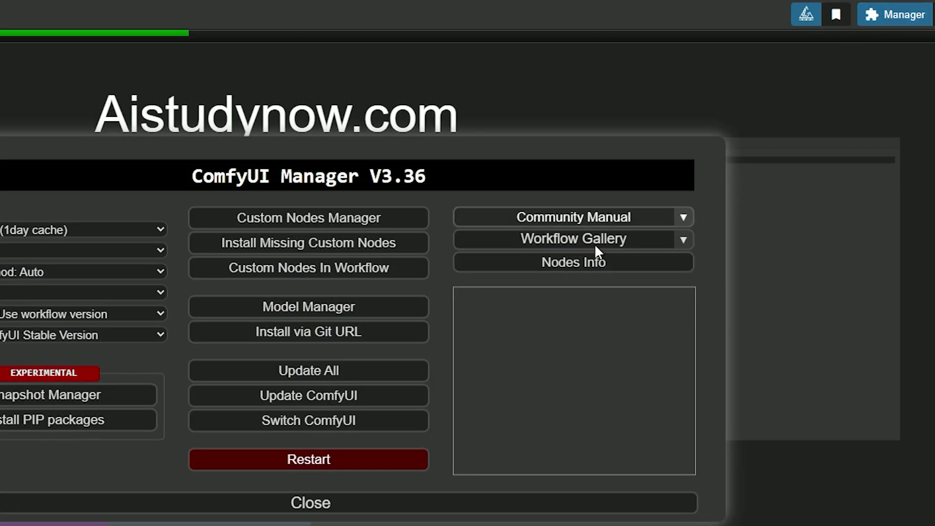
- Start updating ComfyUI to the latest version from the Manager
{"action": "left_click", "coordinate": [320, 402]}
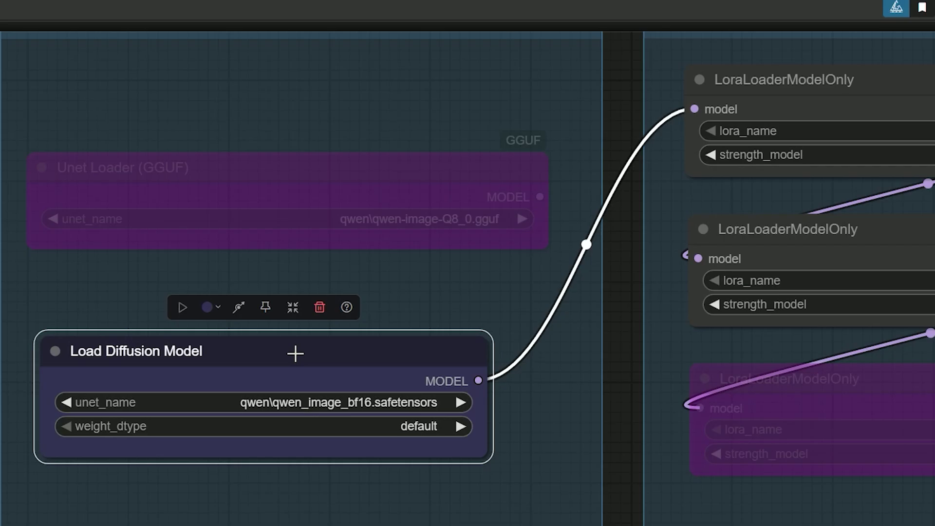
- Bypass the Load Diffusion Model node using qwen_image_bf16.safetensors
{"action": "key", "text": "ctrl+b"}
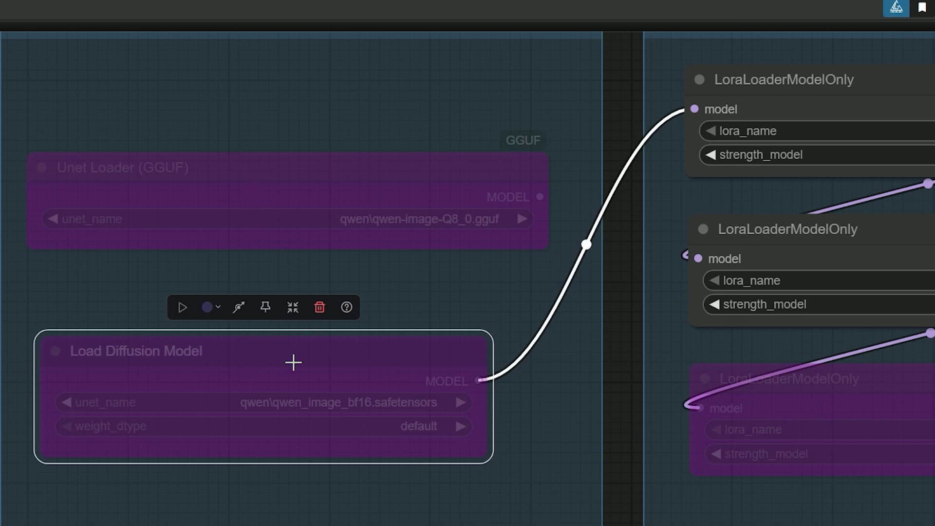
- Re-enable the Unet Loader (GGUF), bypass Load Diffusion Model, and wire GGUF into the LoRA loader
{"action": "key", "text": "ctrl+b"}
{"action": "left_click", "coordinate": [255, 172]}
{"action": "key", "text": "ctrl+b"}
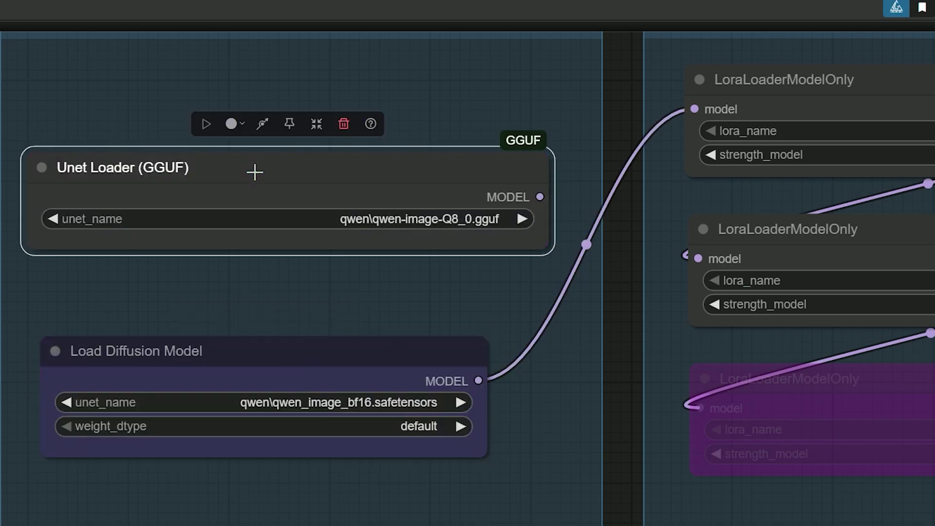
{"action": "left_click", "coordinate": [302, 354]}
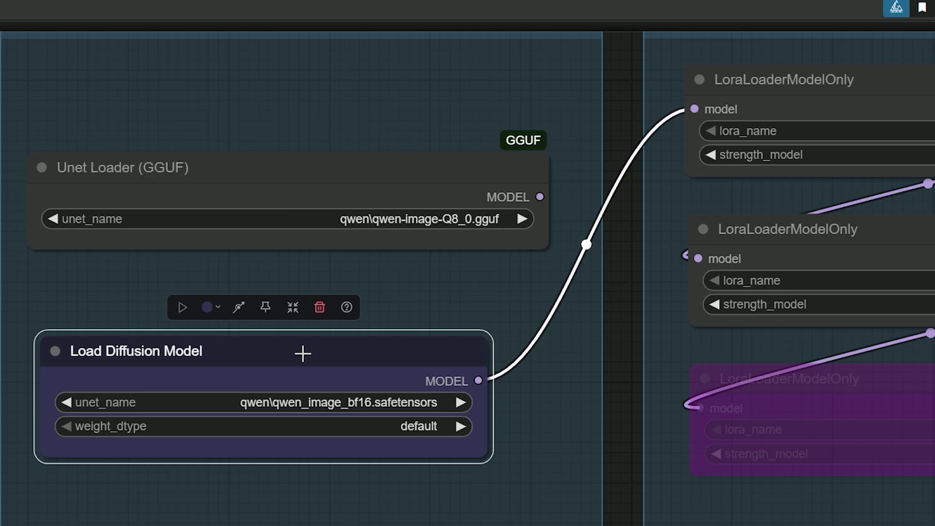
{"action": "key", "text": "ctrl+b"}
{"action": "left_click_drag", "start_coordinate": [540, 197], "coordinate": [695, 109]}
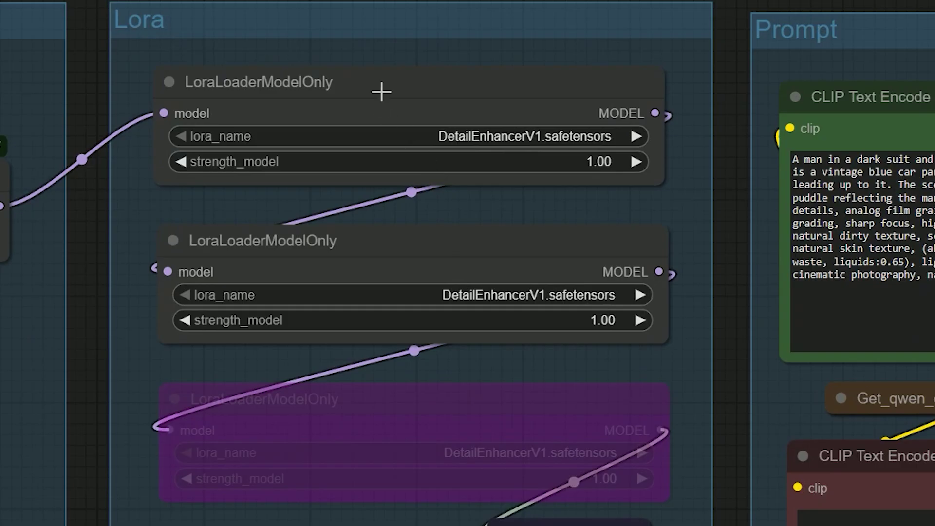
- Bypass the second LoRA loader and set the first to Qwen-Image-Lightning-4steps-V1.0-bf16
{"action": "left_click", "coordinate": [400, 154]}
{"action": "left_click", "coordinate": [394, 254]}
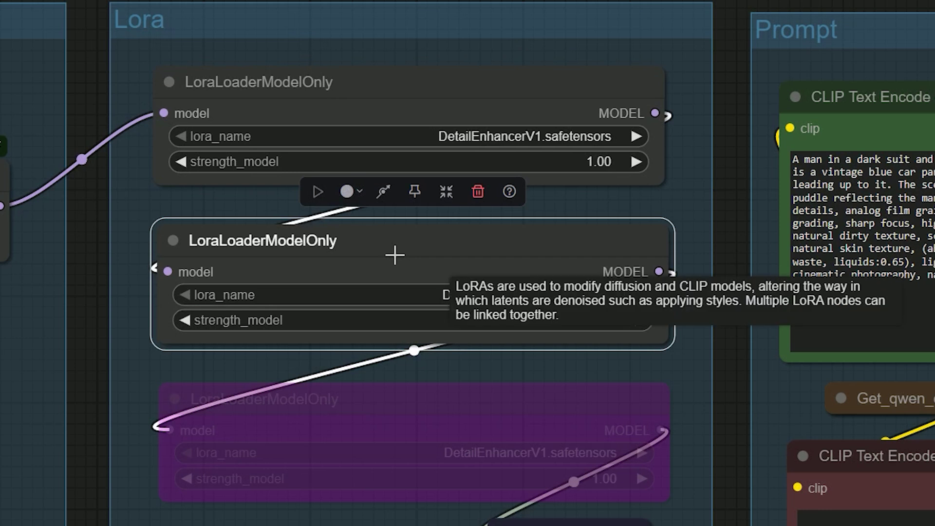
{"action": "key", "text": "ctrl+b"}
{"action": "left_click", "coordinate": [465, 138]}
{"action": "type", "text": "4s"}
{"action": "key", "text": "Return"}
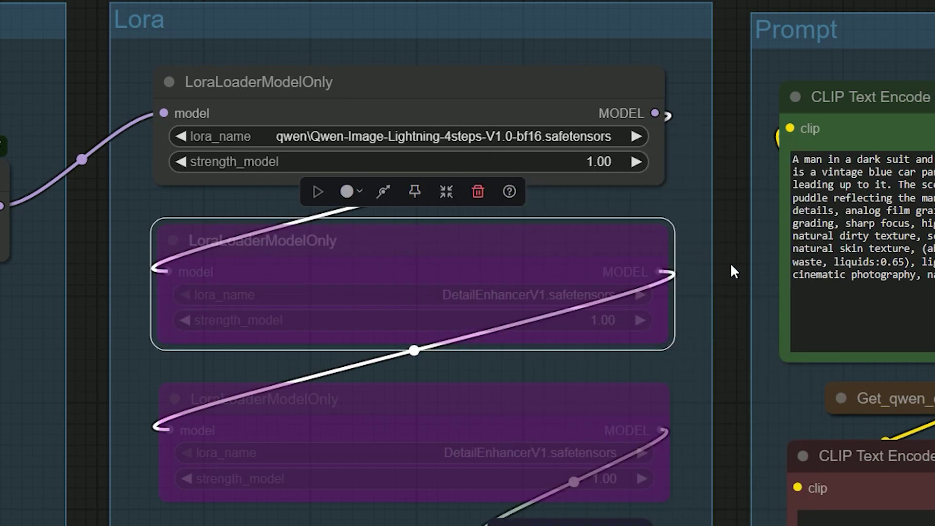
{"action": "left_click_drag", "start_coordinate": [690, 263], "coordinate": [624, 264]}
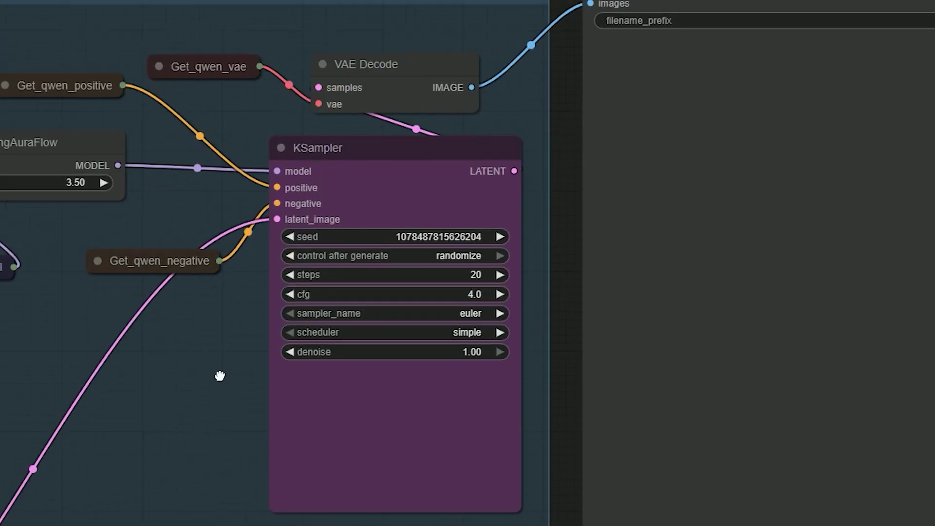
{"action": "left_click", "coordinate": [330, 152]}
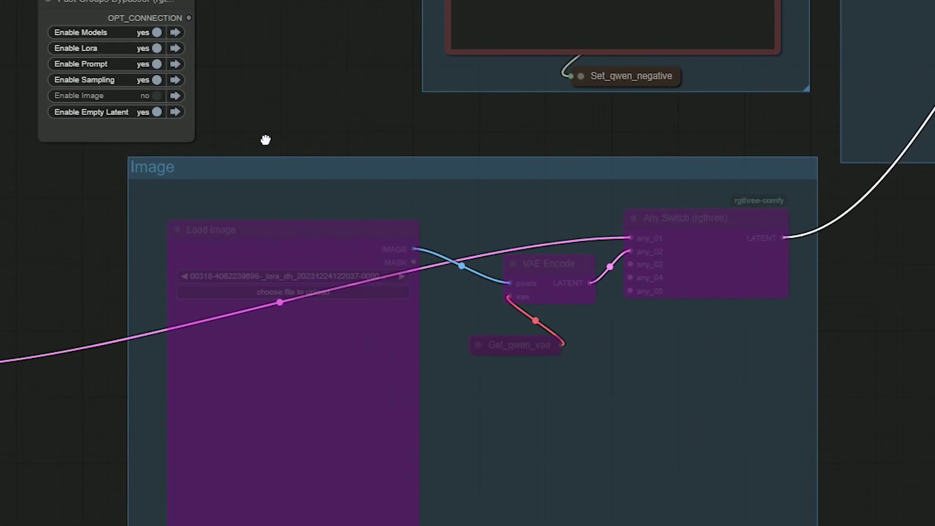
{"action": "left_click", "coordinate": [152, 96]}
{"action": "left_click", "coordinate": [150, 113]}
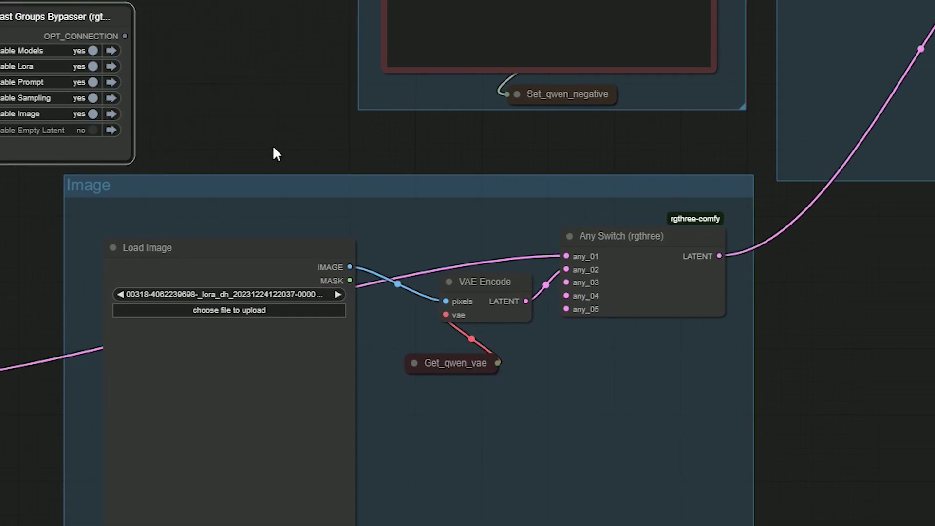
{"action": "left_click", "coordinate": [250, 265]}
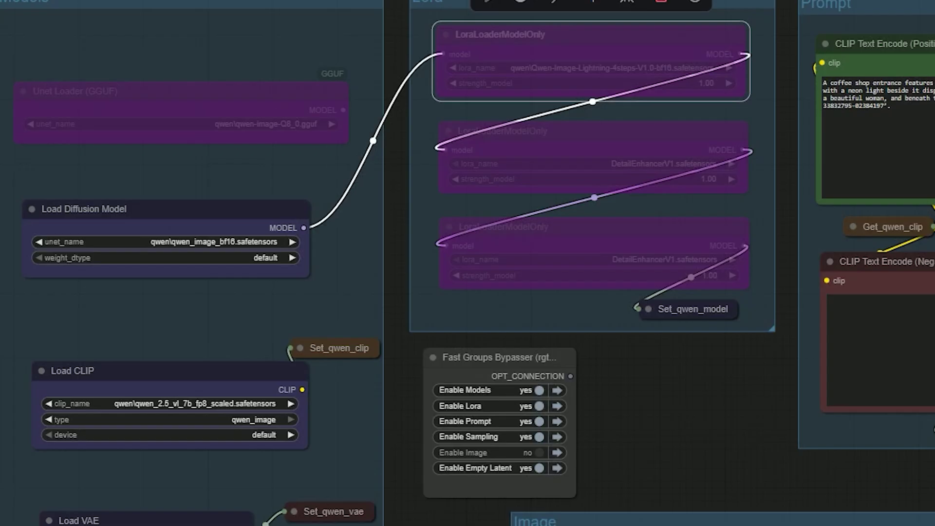
{"action": "scroll", "coordinate": [326, 271], "scroll_direction": "up", "scroll_amount": 5}
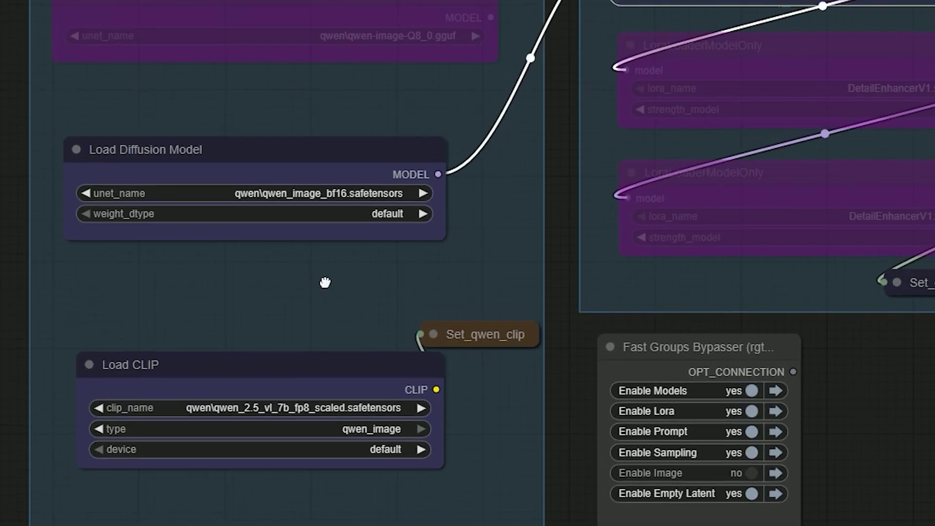
{"action": "left_click", "coordinate": [314, 251]}
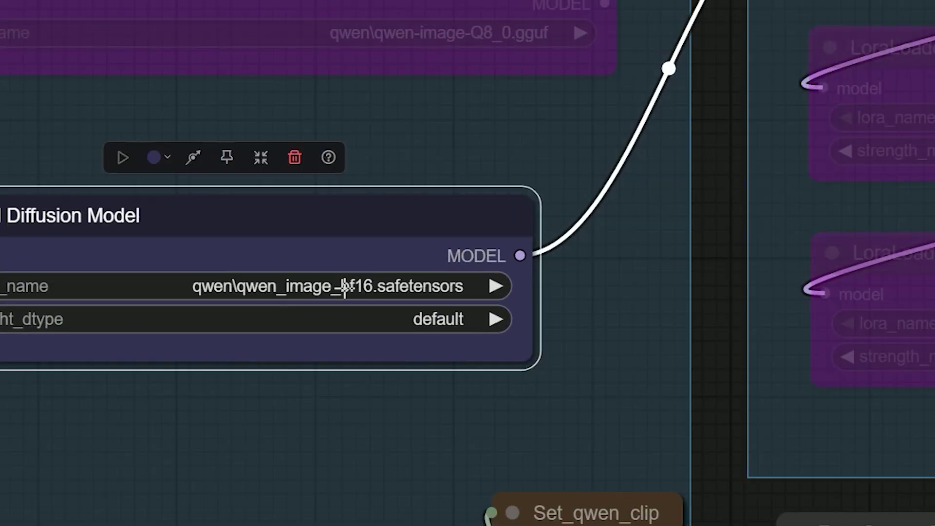
{"action": "scroll", "coordinate": [559, 313], "scroll_direction": "down", "scroll_amount": 3}
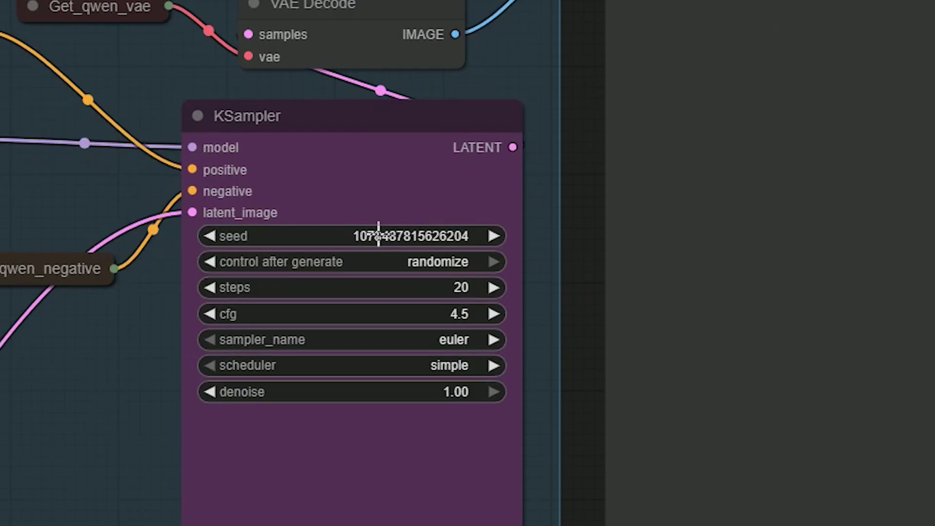
{"action": "scroll", "coordinate": [385, 241], "scroll_direction": "up", "scroll_amount": 2}
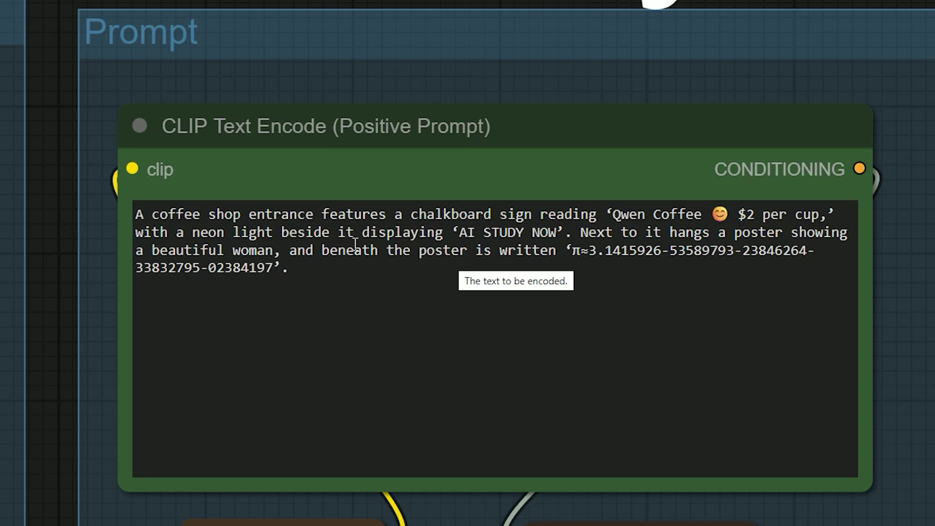
- Review the prompt's '$2 per cup', 'AI STUDY NOW' neon and π digits text
{"action": "left_click_drag", "start_coordinate": [734, 219], "coordinate": [830, 218]}
{"action": "left_click", "coordinate": [766, 250]}
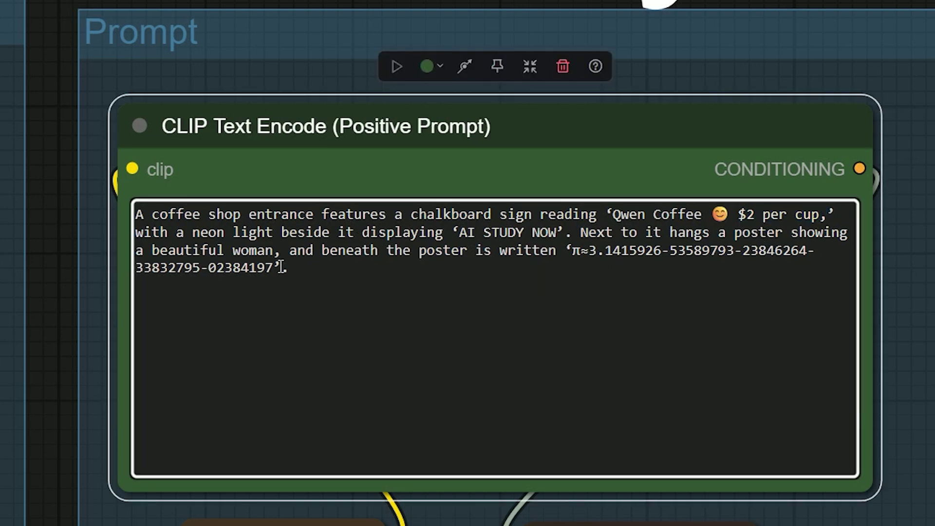
{"action": "left_click_drag", "start_coordinate": [192, 232], "coordinate": [567, 234]}
{"action": "left_click", "coordinate": [567, 234]}
{"action": "left_click_drag", "start_coordinate": [570, 251], "coordinate": [613, 292]}
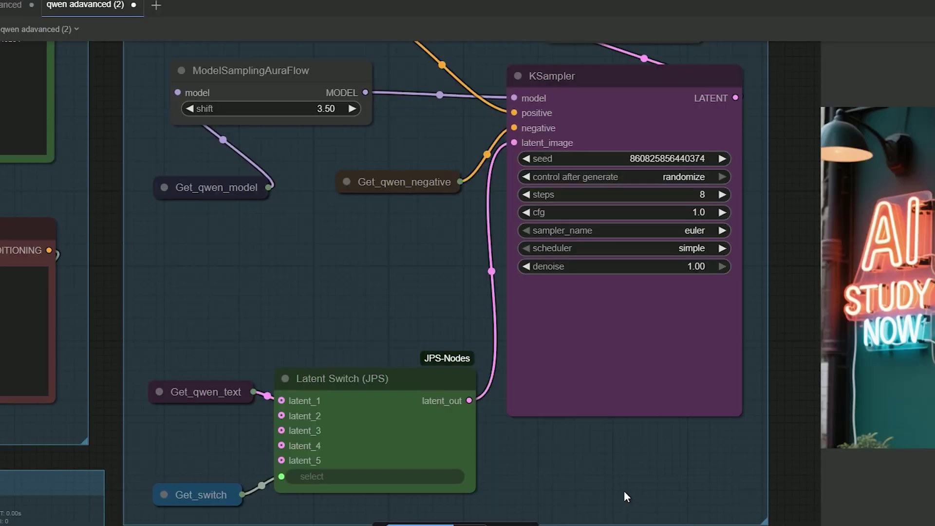
{"action": "scroll", "coordinate": [626, 496], "scroll_direction": "down", "scroll_amount": 2}
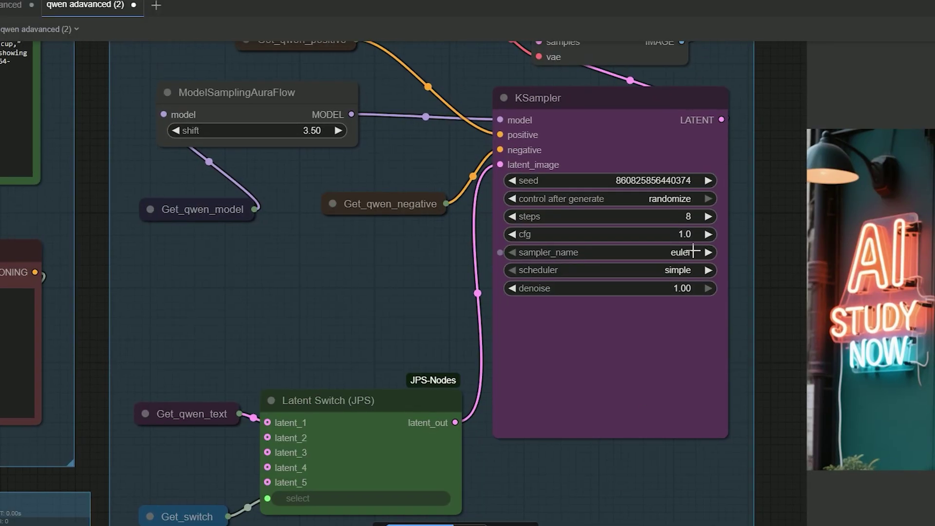
{"action": "scroll", "coordinate": [210, 284], "scroll_direction": "down", "scroll_amount": 5}
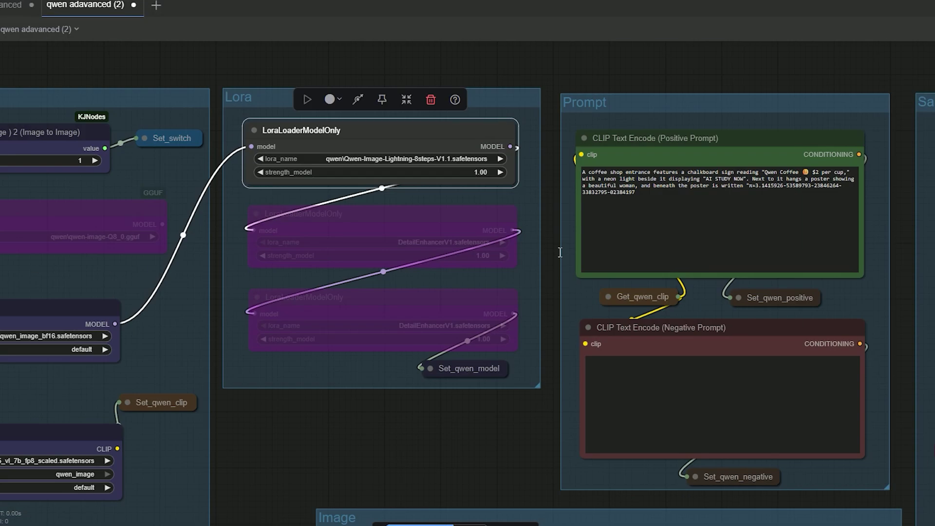
{"action": "scroll", "coordinate": [454, 211], "scroll_direction": "up", "scroll_amount": 2}
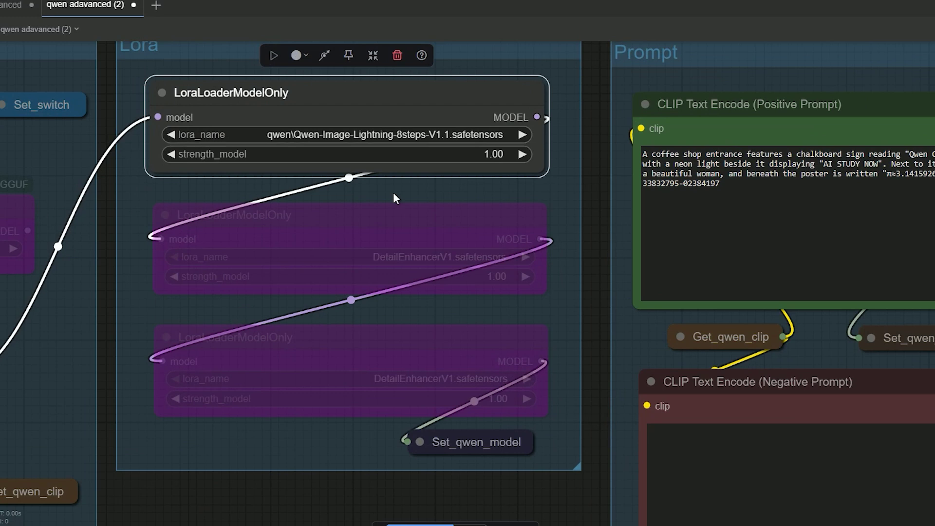
{"action": "left_click", "coordinate": [373, 132]}
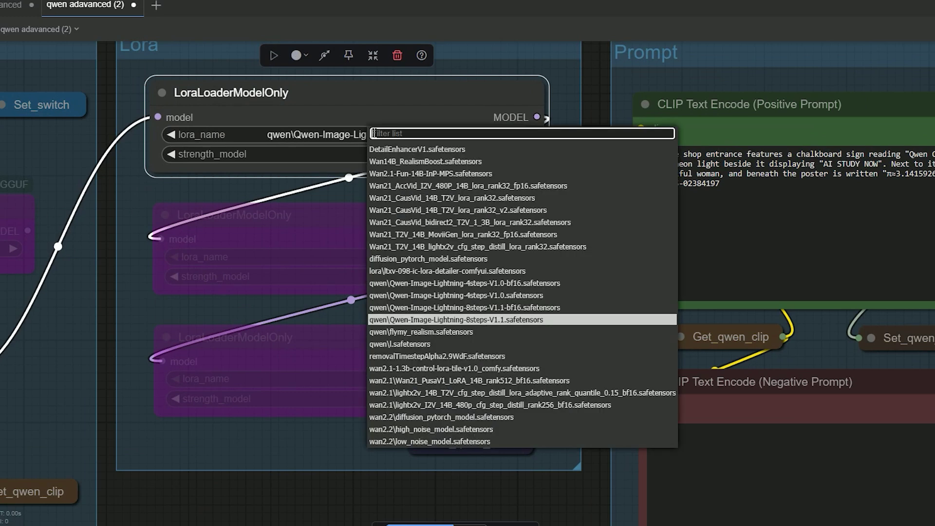
{"action": "left_click", "coordinate": [467, 321]}
{"action": "scroll", "coordinate": [583, 220], "scroll_direction": "down", "scroll_amount": 2}
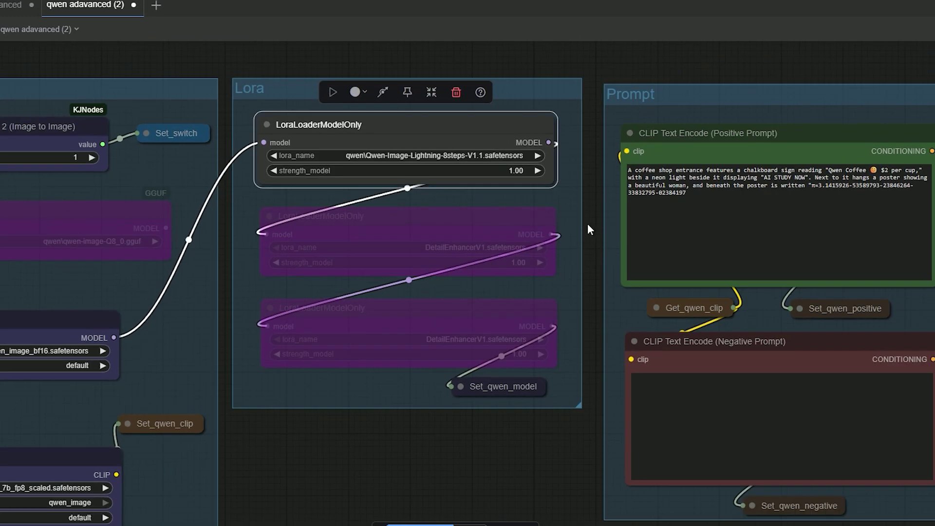
{"action": "scroll", "coordinate": [583, 220], "scroll_direction": "right", "scroll_amount": 5}
{"action": "scroll", "coordinate": [632, 320], "scroll_direction": "right", "scroll_amount": 5}
{"action": "scroll", "coordinate": [632, 320], "scroll_direction": "down", "scroll_amount": 1}
{"action": "scroll", "coordinate": [634, 249], "scroll_direction": "up", "scroll_amount": 3}
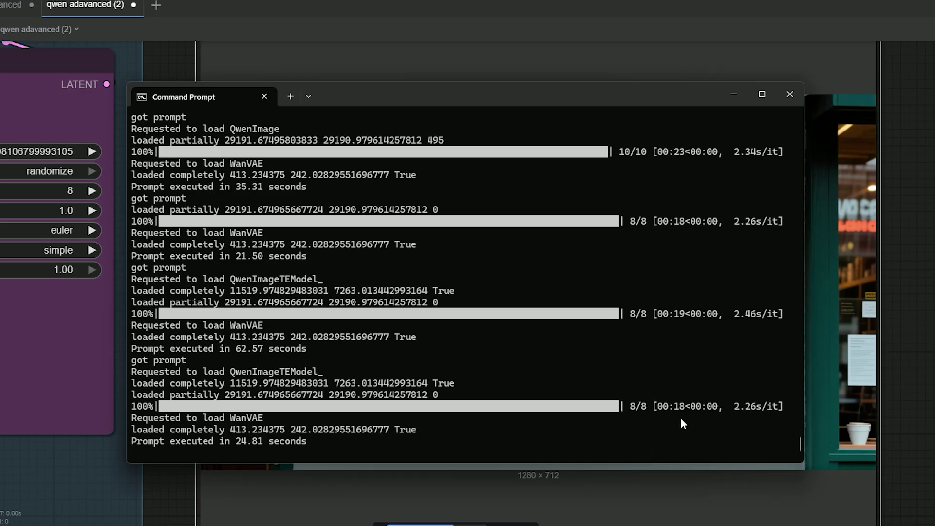
{"action": "left_click_drag", "start_coordinate": [648, 407], "coordinate": [724, 410]}
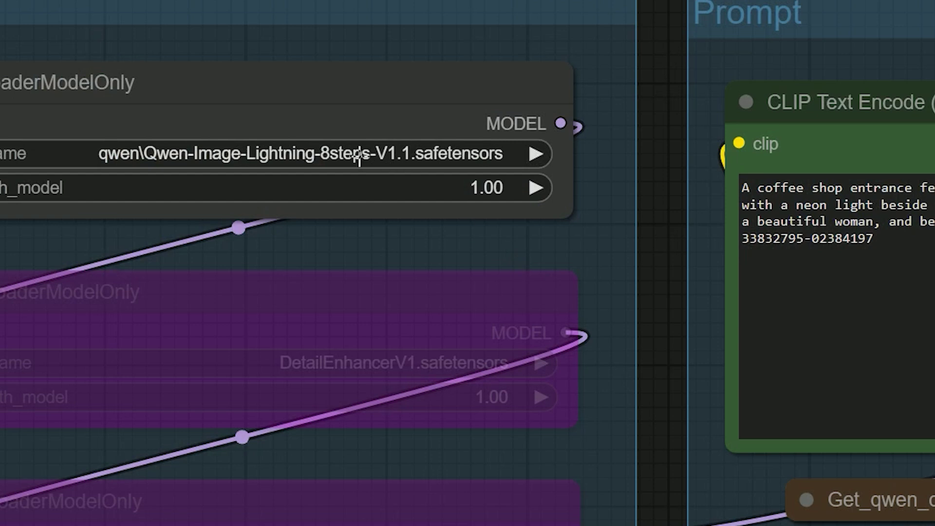
- Load qwen\Qwen-Image-Lightning-4steps-V1.0.safetensors as lora_name and set KSampler steps to 4
{"action": "left_click", "coordinate": [359, 156]}
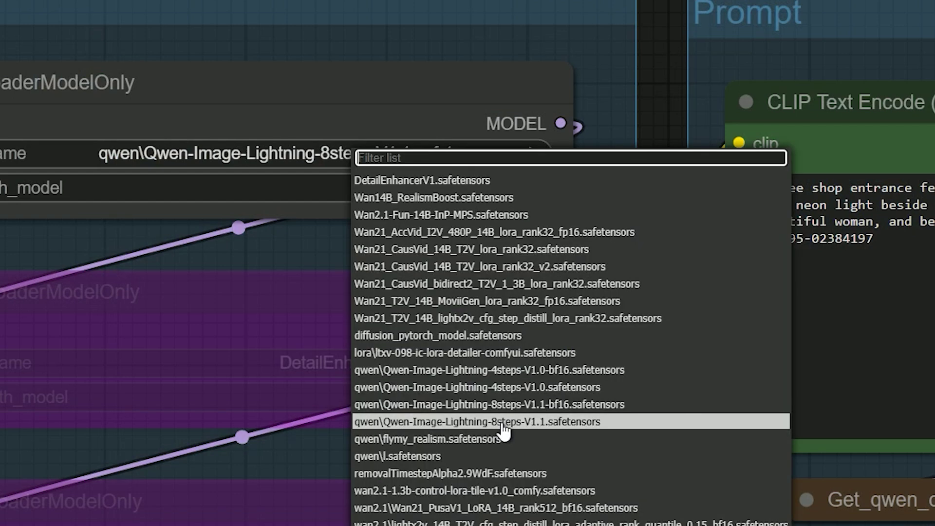
{"action": "left_click", "coordinate": [508, 390]}
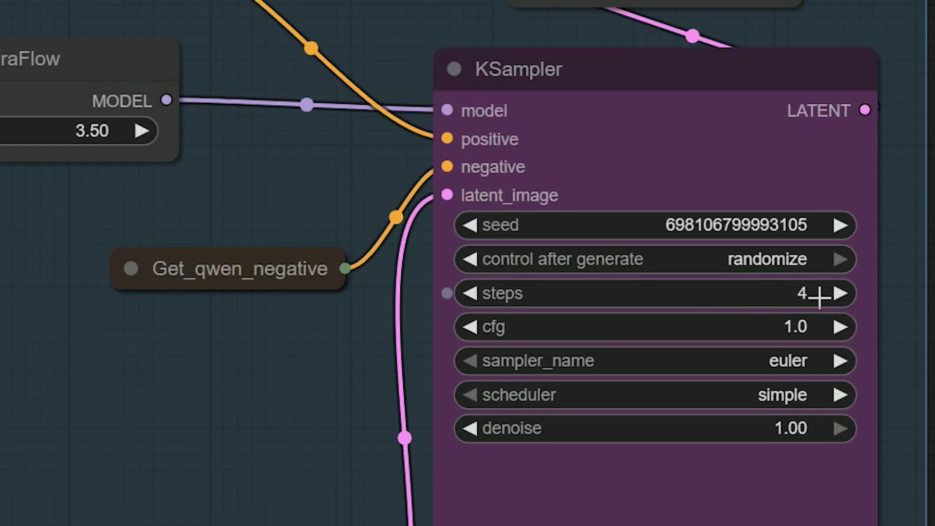
{"action": "left_click", "coordinate": [789, 290]}
{"action": "type", "text": "4"}
{"action": "key", "text": "Return"}
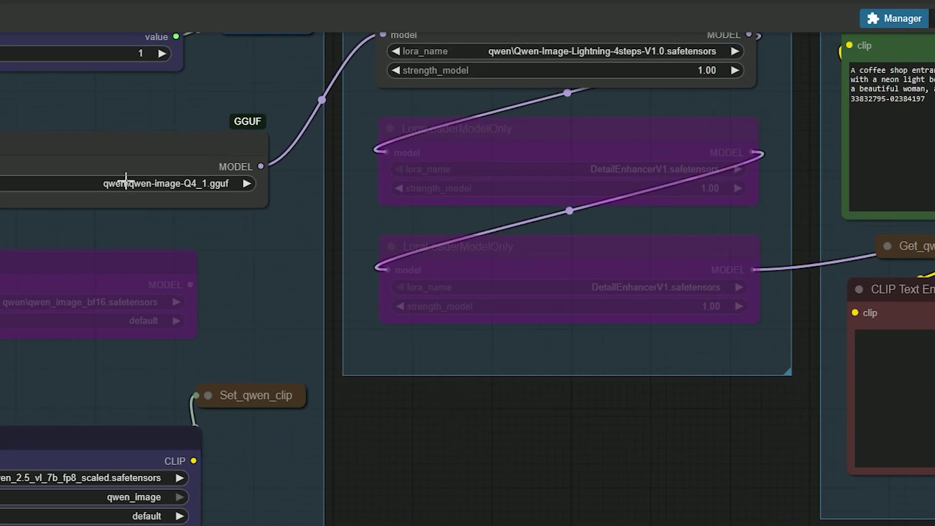
- Zoom the canvas in on the Unet Loader (GGUF) node
{"action": "scroll", "coordinate": [134, 188], "scroll_direction": "up", "scroll_amount": 3}
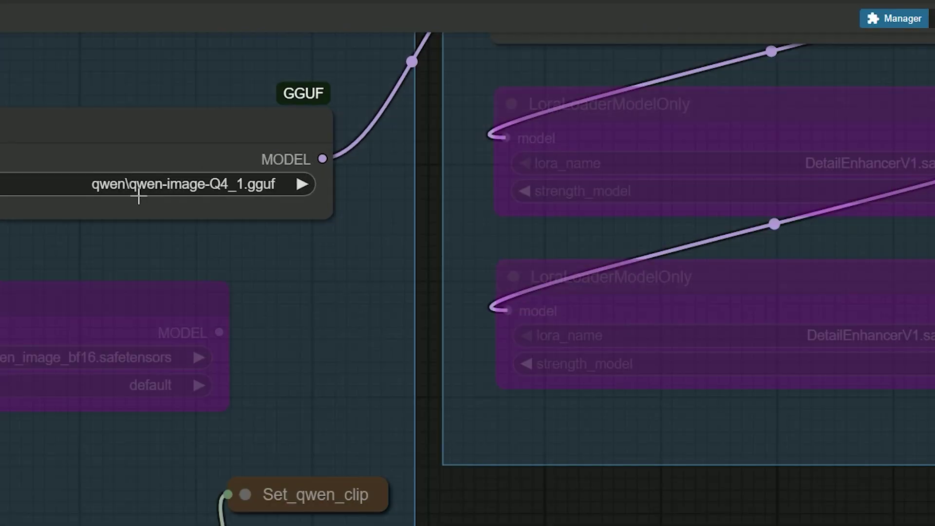
- Keep qwen-image-Q4_1.gguf as the GGUF loader's unet_name
{"action": "left_click", "coordinate": [138, 191]}
{"action": "left_click", "coordinate": [198, 387]}
{"action": "scroll", "coordinate": [287, 360], "scroll_direction": "down", "scroll_amount": 5}
{"action": "mouse_move", "coordinate": [448, 486]}
{"action": "left_mouse_down"}
{"action": "mouse_move", "coordinate": [350, 492]}
{"action": "mouse_move", "coordinate": [431, 488]}
{"action": "left_mouse_up"}
{"action": "scroll", "coordinate": [455, 260], "scroll_direction": "up", "scroll_amount": 5}
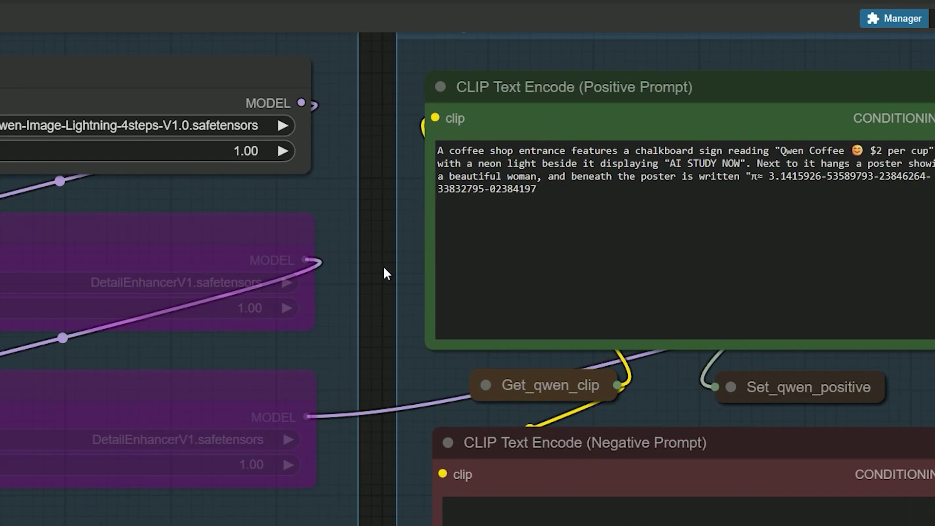
- Pan across the Sampling group to the saved coffee-shop image with its π sign
{"action": "scroll", "coordinate": [384, 273], "scroll_direction": "down", "scroll_amount": 3}
{"action": "scroll", "coordinate": [384, 380], "scroll_direction": "right", "scroll_amount": 10}
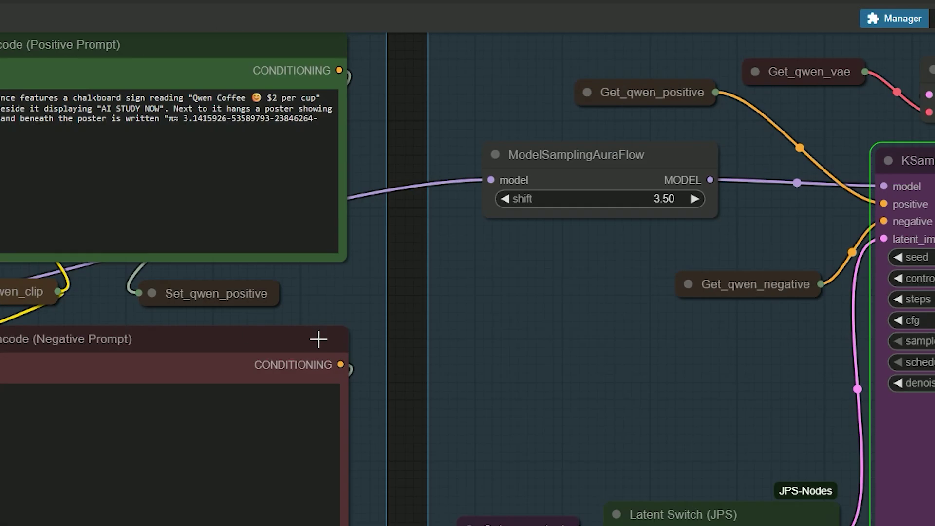
{"action": "scroll", "coordinate": [389, 372], "scroll_direction": "down", "scroll_amount": 2}
{"action": "left_click_drag", "start_coordinate": [378, 374], "coordinate": [13, 329]}
{"action": "scroll", "coordinate": [334, 398], "scroll_direction": "down", "scroll_amount": 1}
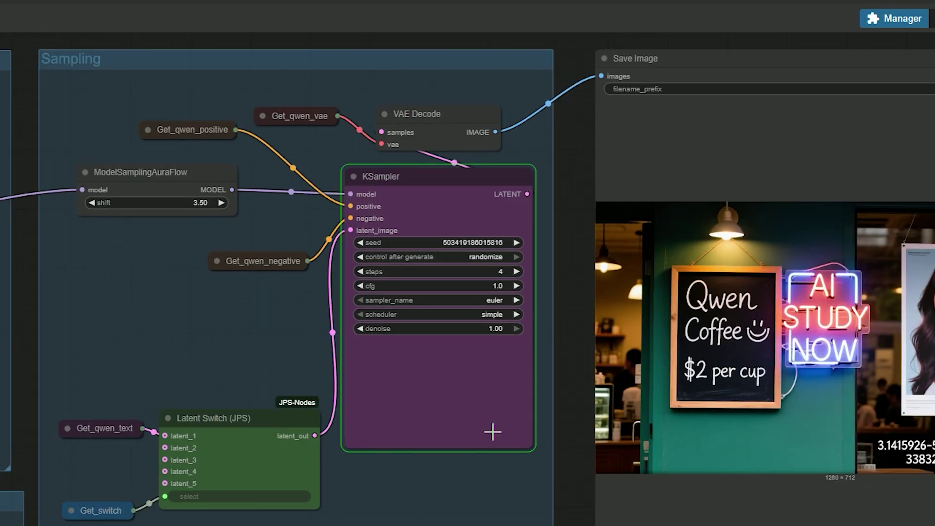
{"action": "left_click_drag", "start_coordinate": [562, 447], "coordinate": [239, 406]}
{"action": "scroll", "coordinate": [240, 414], "scroll_direction": "down", "scroll_amount": 1}
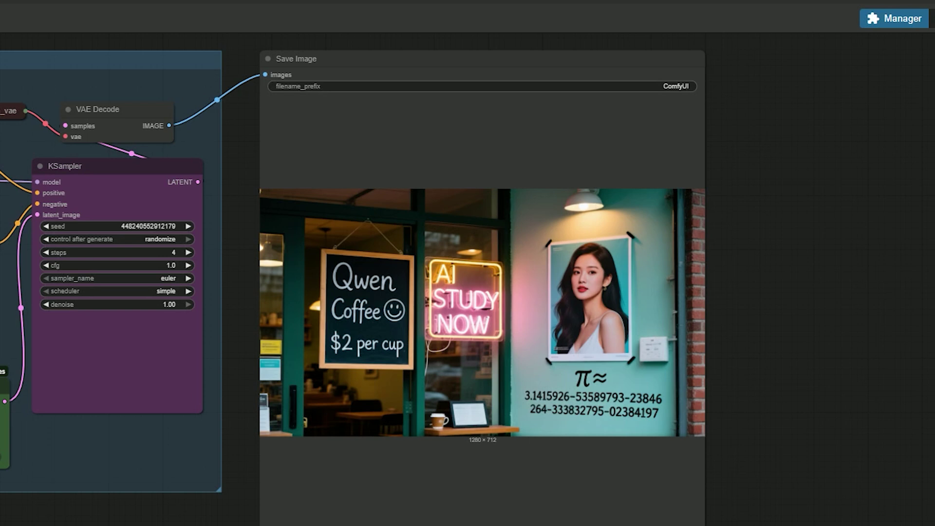
- Show the console log to check the sampling progress
{"action": "key", "text": "alt+Tab"}
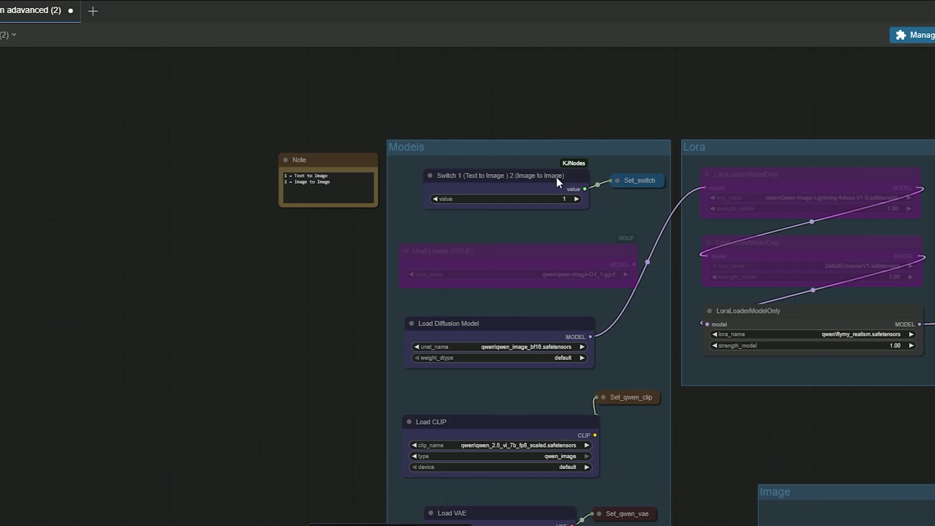
- Set Load Diffusion Model's unet_name to qwen_image_bf16.safetensors
{"action": "scroll", "coordinate": [543, 321], "scroll_direction": "up", "scroll_amount": 5}
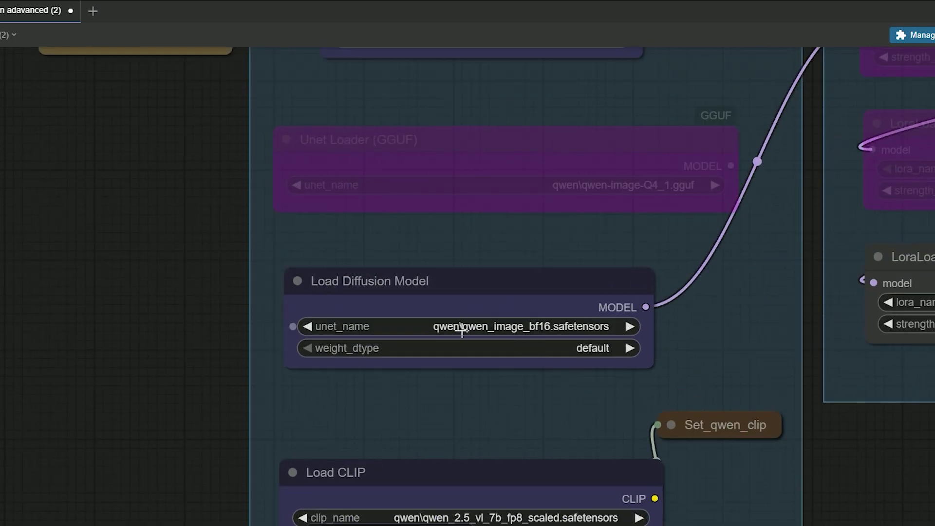
{"action": "left_click", "coordinate": [462, 329]}
{"action": "left_click", "coordinate": [546, 430]}
{"action": "scroll", "coordinate": [580, 262], "scroll_direction": "up", "scroll_amount": 4}
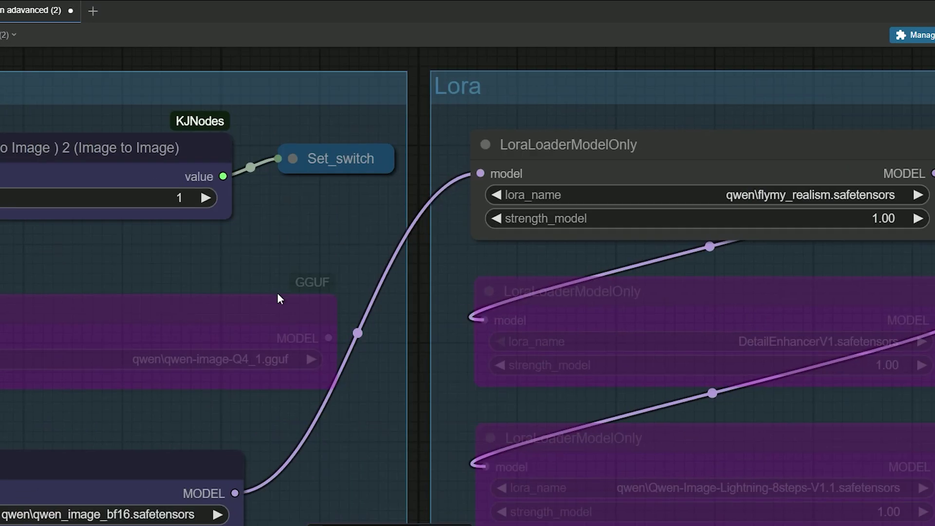
- Pan past the realism LoRA to the positive and negative CLIP Text Encode prompts
{"action": "scroll", "coordinate": [280, 298], "scroll_direction": "down", "scroll_amount": 5}
{"action": "scroll", "coordinate": [279, 298], "scroll_direction": "left", "scroll_amount": 5}
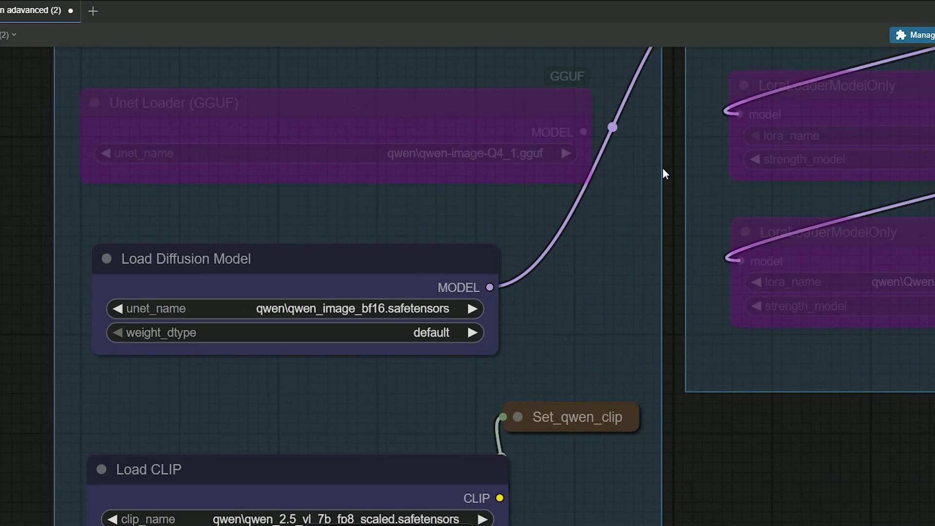
{"action": "scroll", "coordinate": [421, 308], "scroll_direction": "right", "scroll_amount": 8}
{"action": "scroll", "coordinate": [422, 309], "scroll_direction": "up", "scroll_amount": 3}
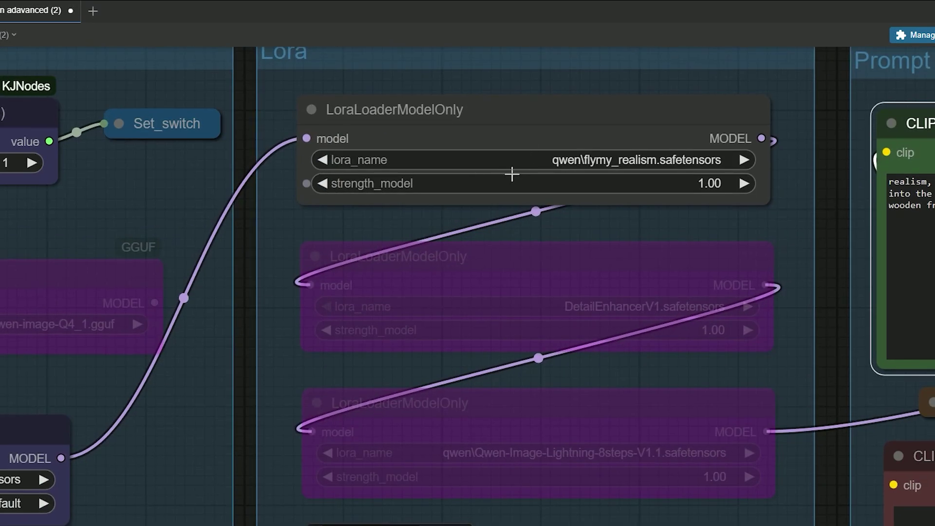
{"action": "left_click_drag", "start_coordinate": [818, 203], "coordinate": [238, 157]}
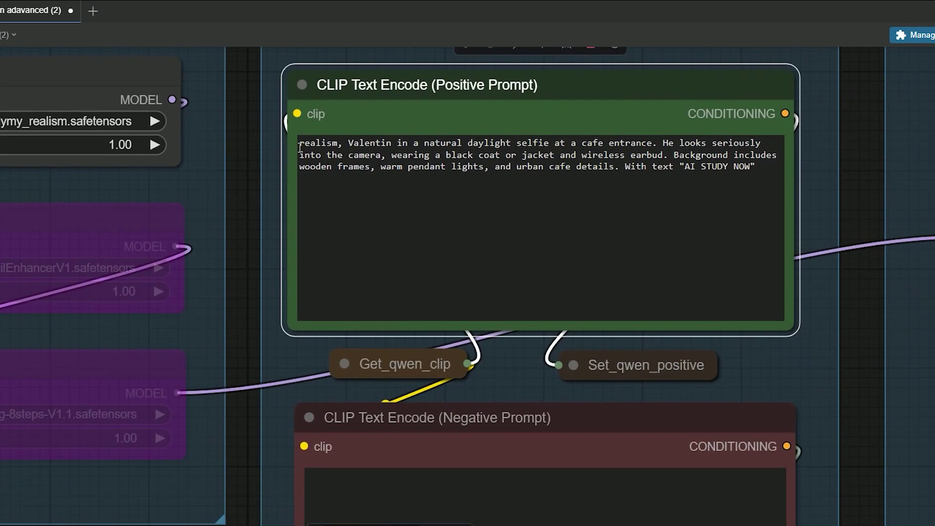
{"action": "triple_click", "coordinate": [342, 145]}
{"action": "left_click", "coordinate": [319, 145]}
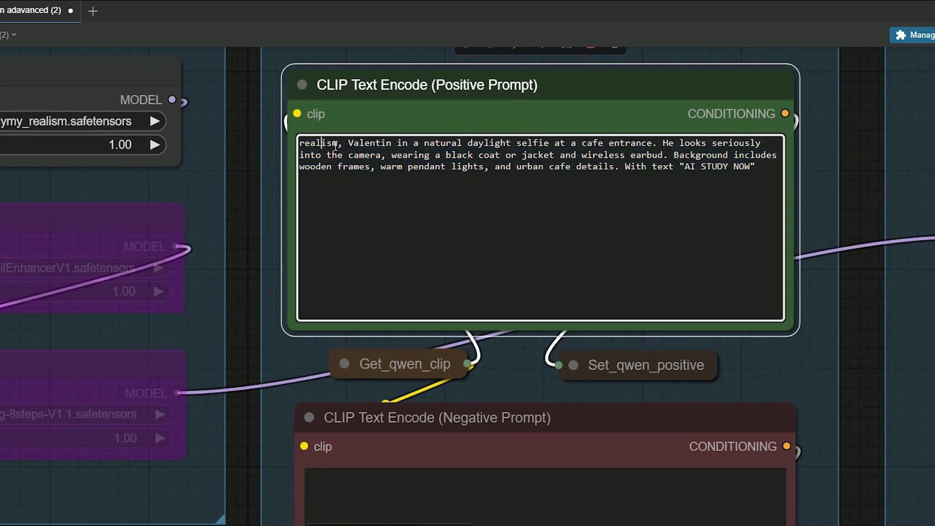
{"action": "left_click_drag", "start_coordinate": [343, 144], "coordinate": [301, 145]}
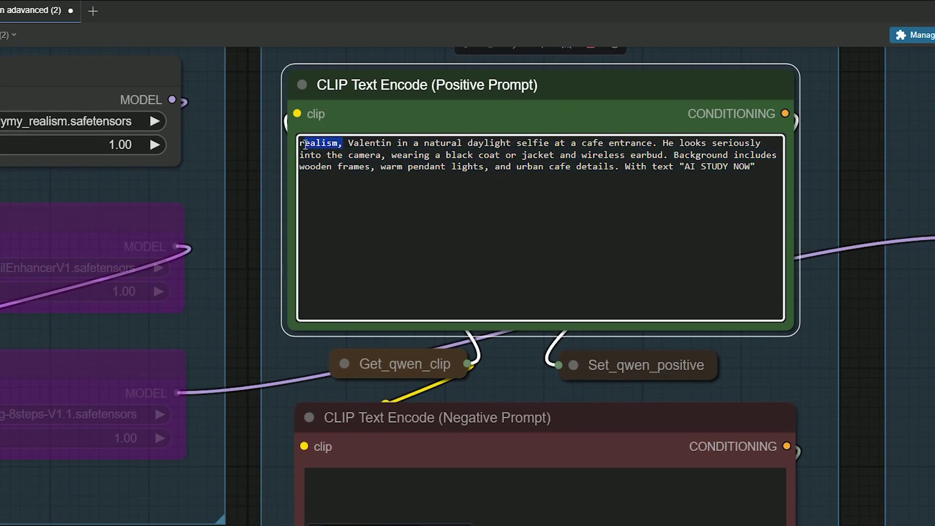
{"action": "left_click", "coordinate": [426, 189]}
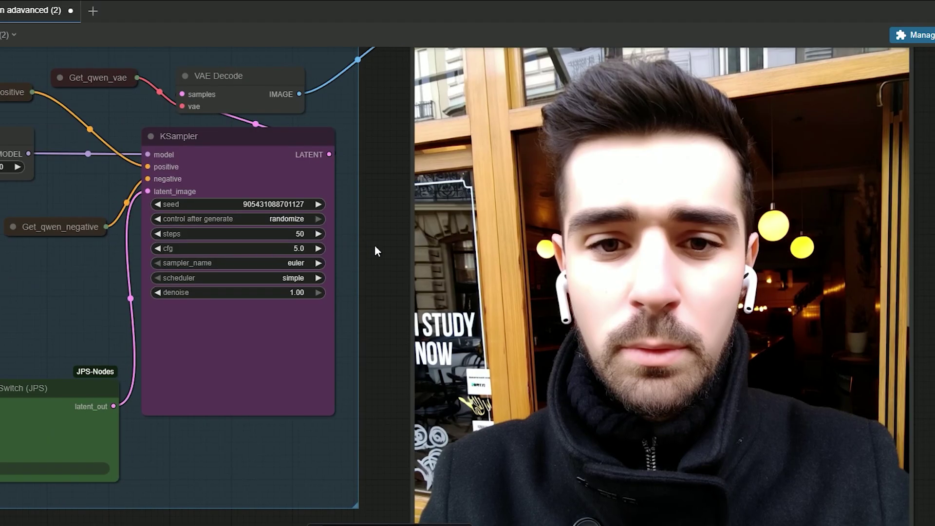
{"action": "scroll", "coordinate": [375, 244], "scroll_direction": "down", "scroll_amount": 2}
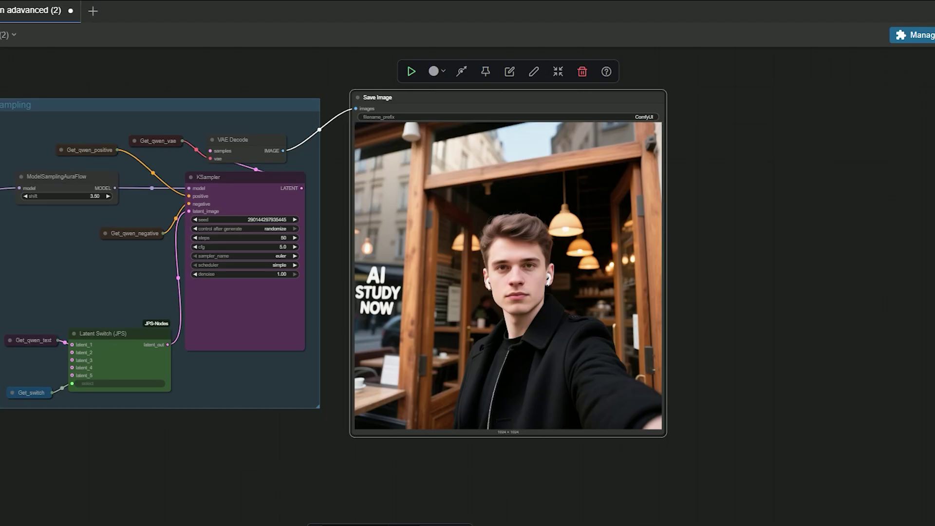
- Zoom into the 1024 × 1024 'AI STUDY NOW' selfie and bring up the lora_name list
{"action": "scroll", "coordinate": [553, 471], "scroll_direction": "up", "scroll_amount": 4}
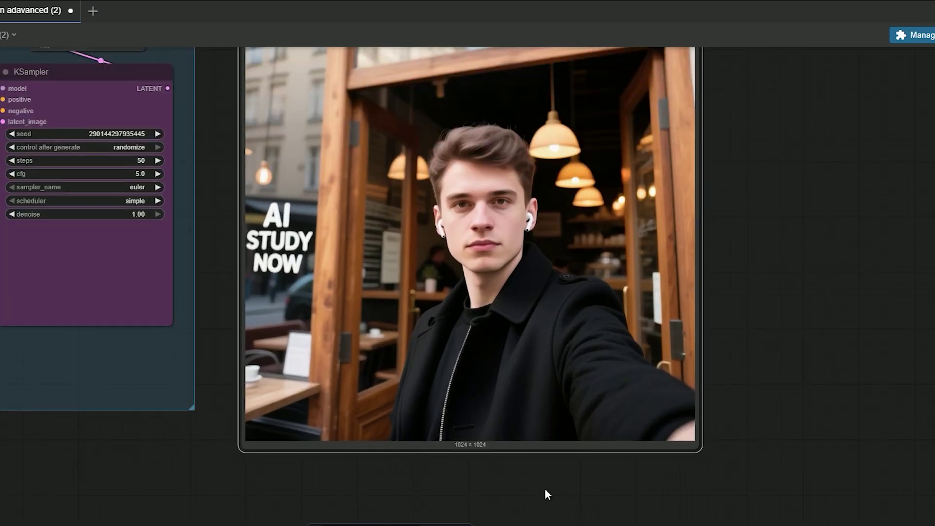
{"action": "scroll", "coordinate": [541, 502], "scroll_direction": "down", "scroll_amount": 2}
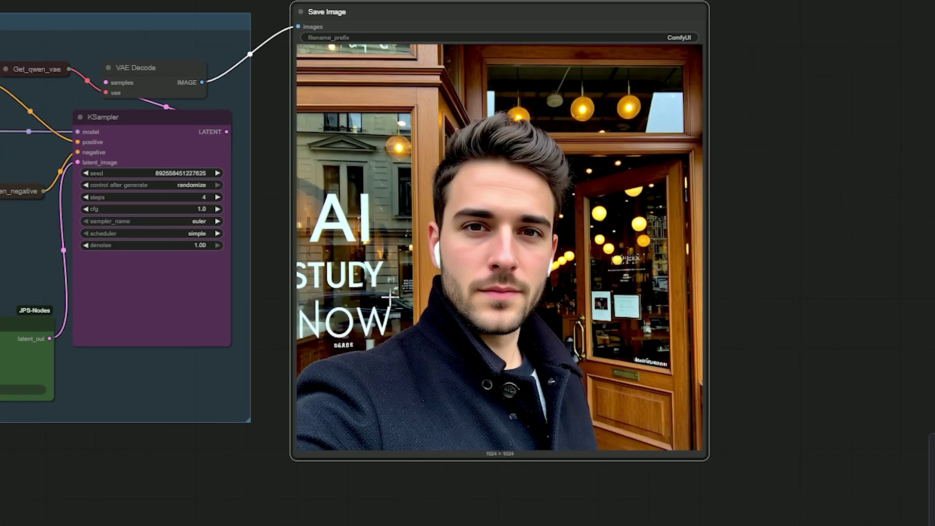
{"action": "left_click_drag", "start_coordinate": [285, 292], "coordinate": [73, 487]}
{"action": "left_click_drag", "start_coordinate": [211, 480], "coordinate": [37, 486]}
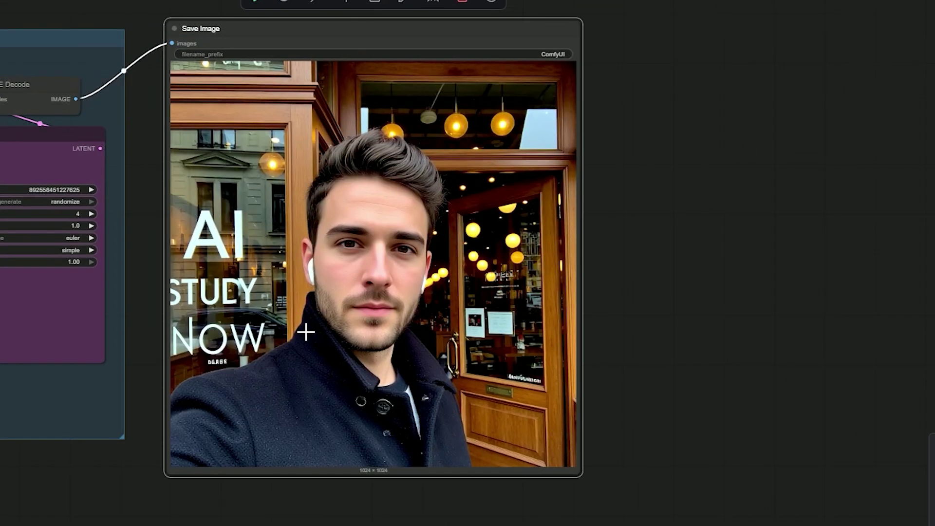
{"action": "scroll", "coordinate": [306, 331], "scroll_direction": "up", "scroll_amount": 3}
{"action": "left_click_drag", "start_coordinate": [72, 229], "coordinate": [49, 257]}
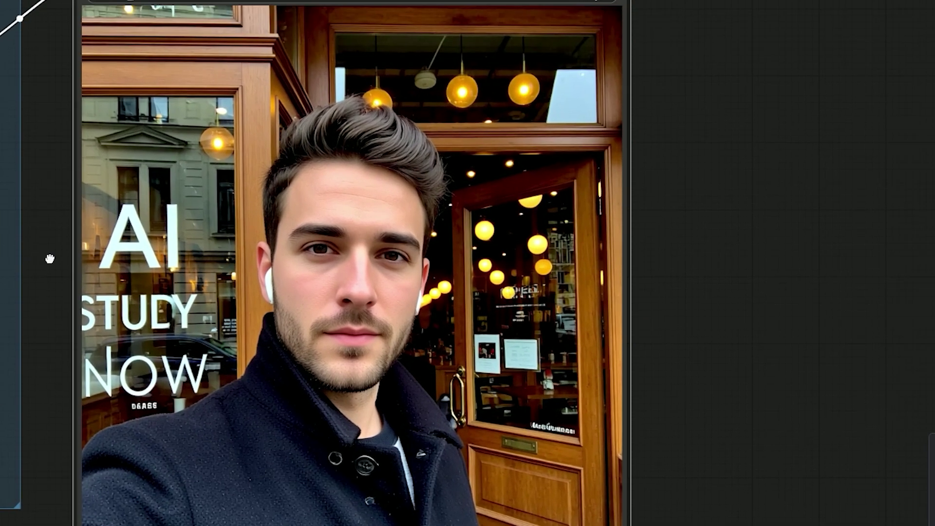
{"action": "scroll", "coordinate": [274, 219], "scroll_direction": "up", "scroll_amount": 6}
{"action": "scroll", "coordinate": [352, 217], "scroll_direction": "up", "scroll_amount": 2}
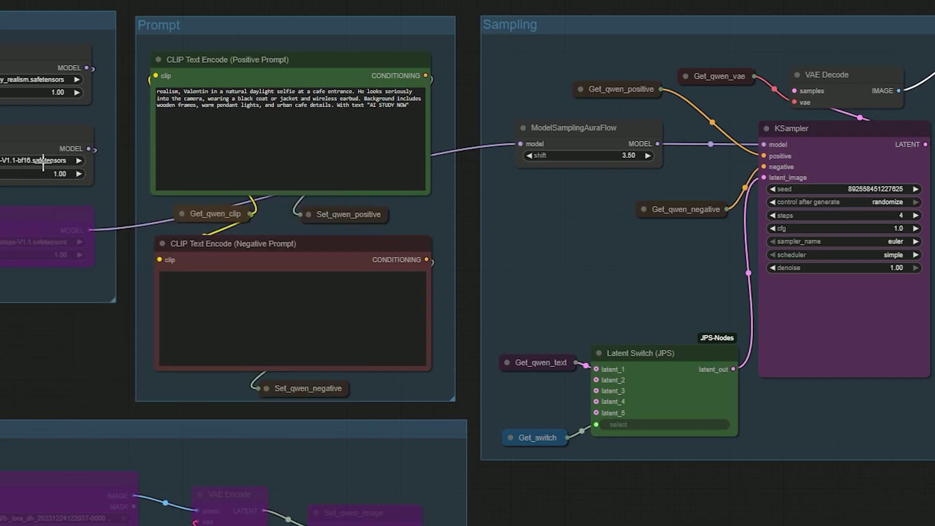
{"action": "left_click", "coordinate": [42, 162]}
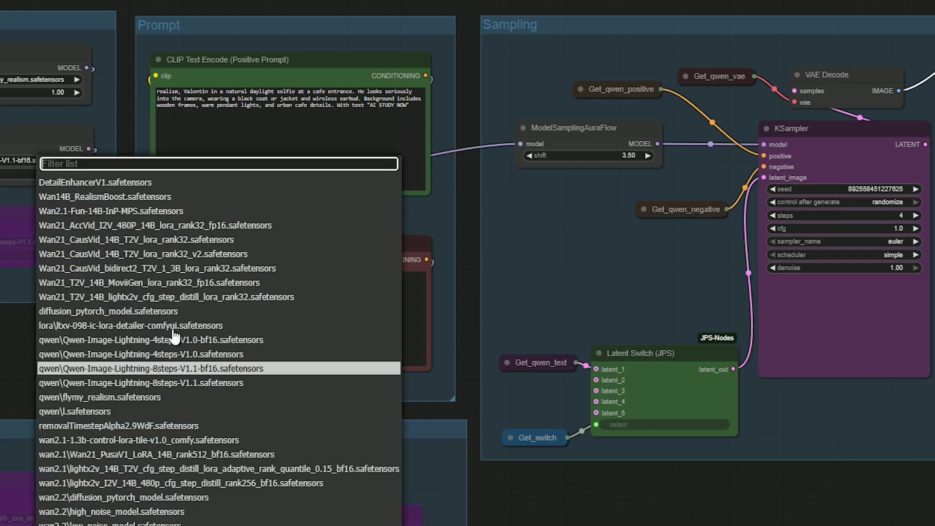
- Switch lora_name to qwen\Qwen-Image-Lightning-8steps-V1.1.safetensors and zoom in on the Save Image preview
{"action": "left_click", "coordinate": [186, 384]}
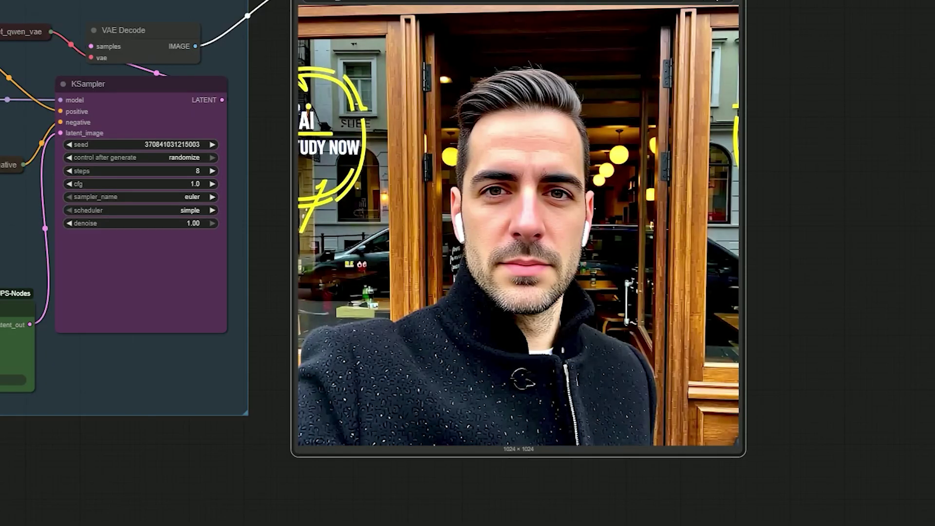
{"action": "scroll", "coordinate": [545, 213], "scroll_direction": "up", "scroll_amount": 5}
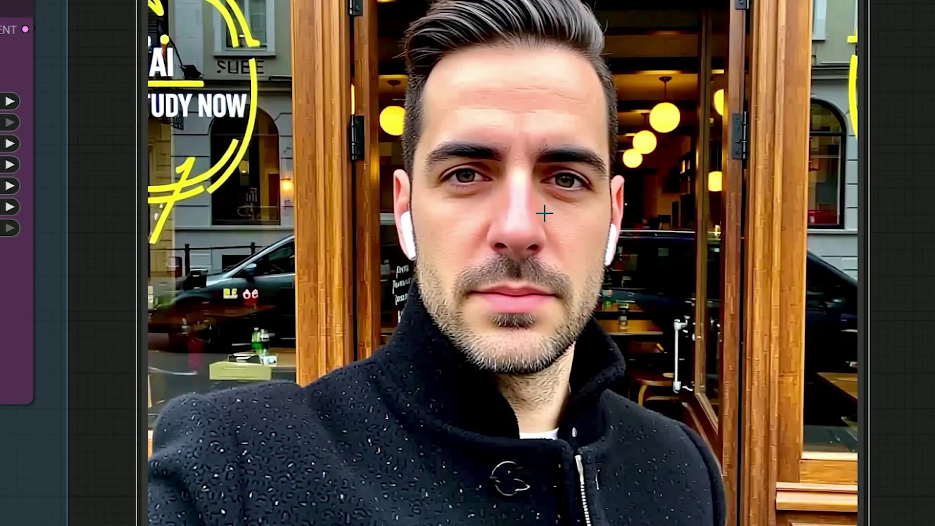
{"action": "scroll", "coordinate": [544, 213], "scroll_direction": "down", "scroll_amount": 3}
{"action": "scroll", "coordinate": [544, 213], "scroll_direction": "down", "scroll_amount": 1}
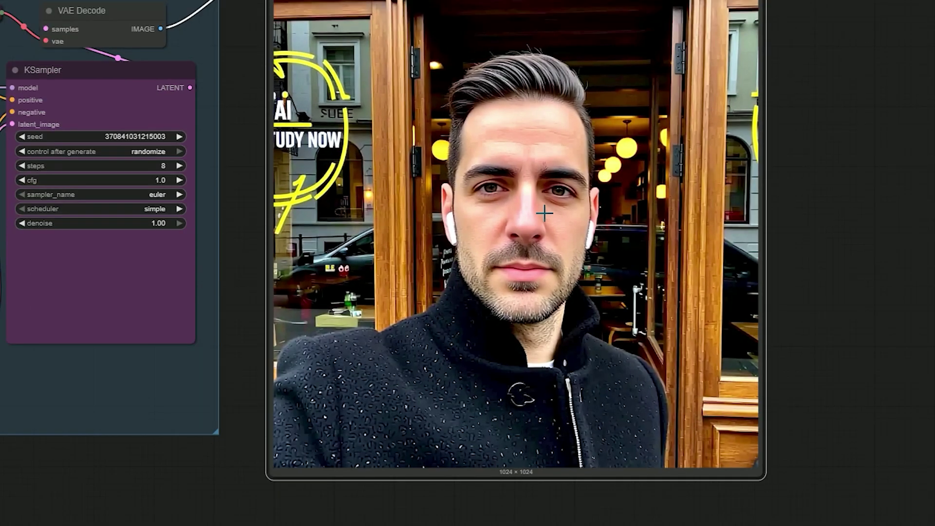